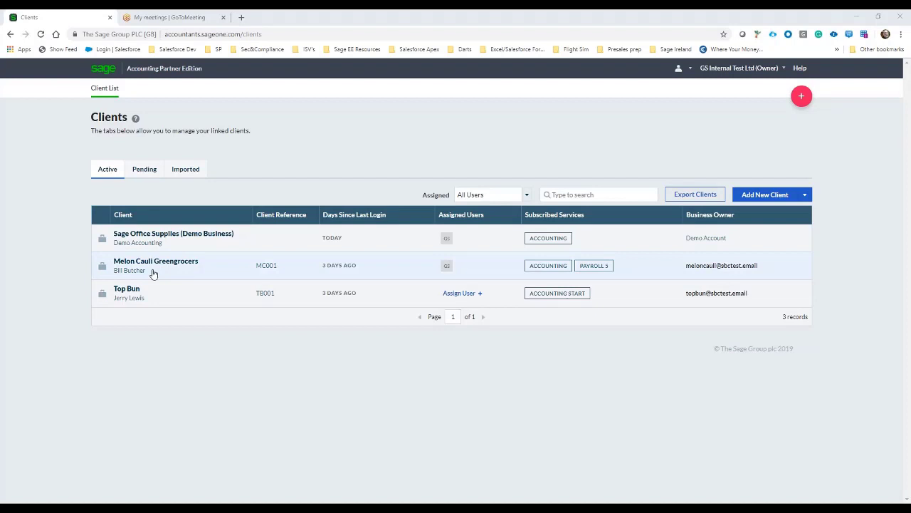
# - Open Melon Cauli Greengrocers' books and review the 2018 Trial Balance totalling €13,961,830.00
pyautogui.click(539, 269)
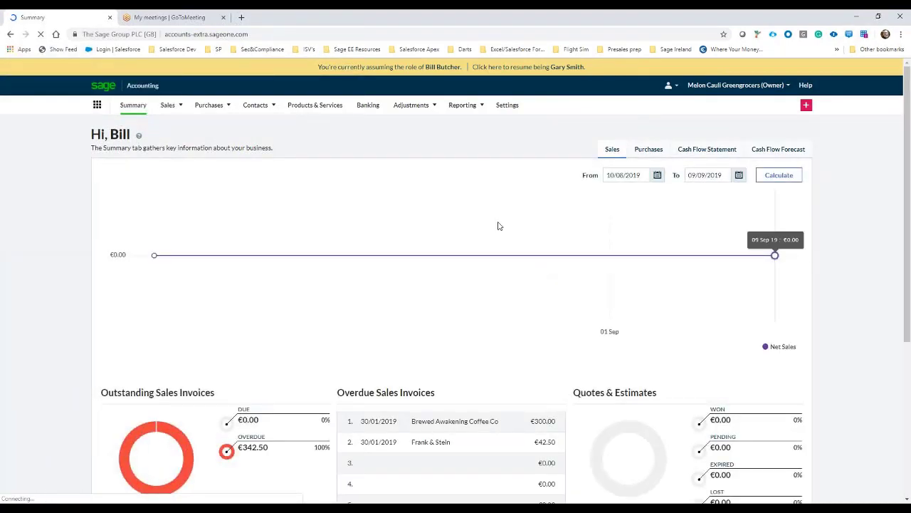
pyautogui.moveTo(475, 114)
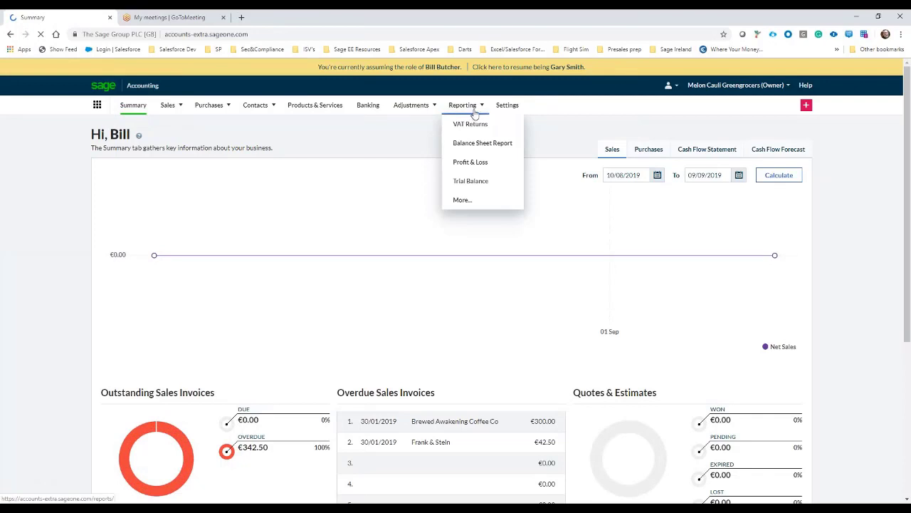
pyautogui.click(474, 181)
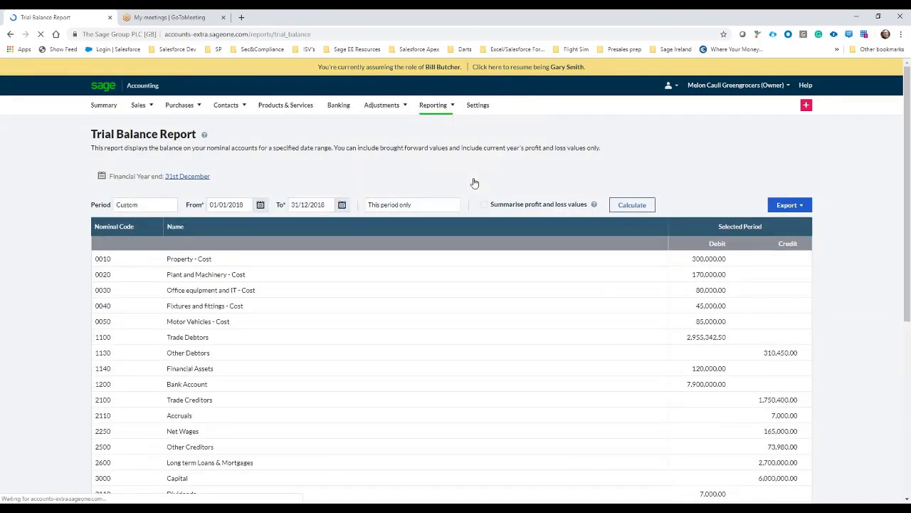
pyautogui.click(247, 204)
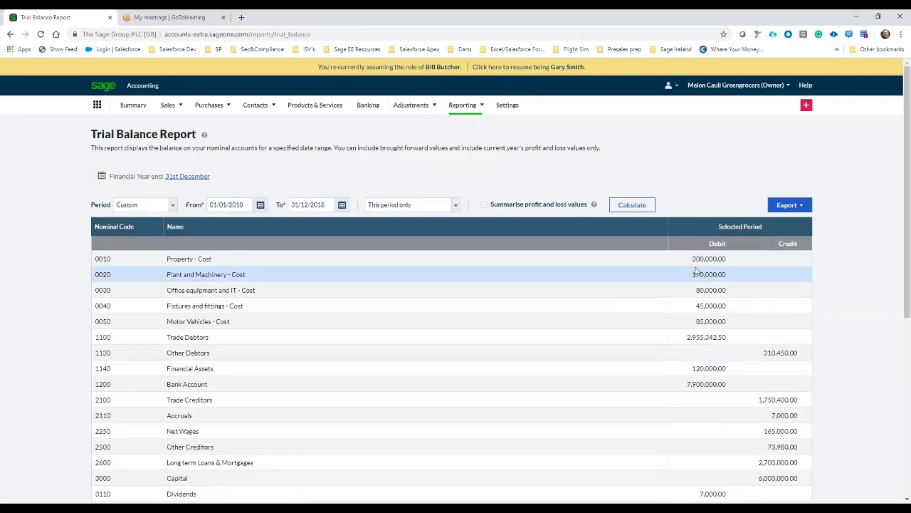
pyautogui.scroll(-3, 708, 228)
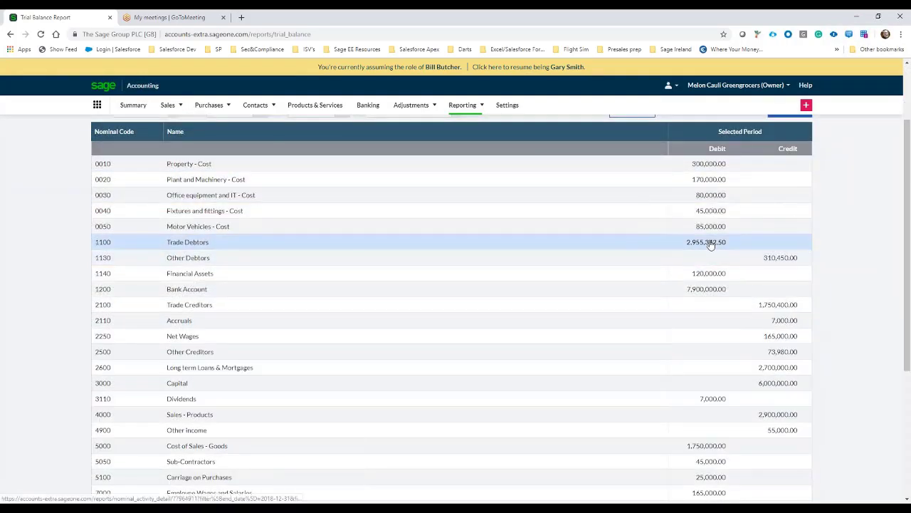
pyautogui.scroll(-3, 714, 266)
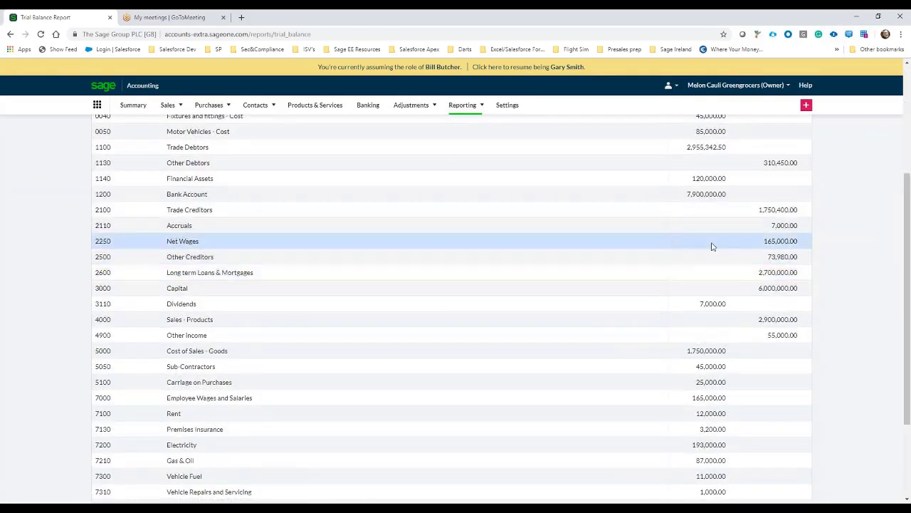
pyautogui.scroll(-3, 708, 242)
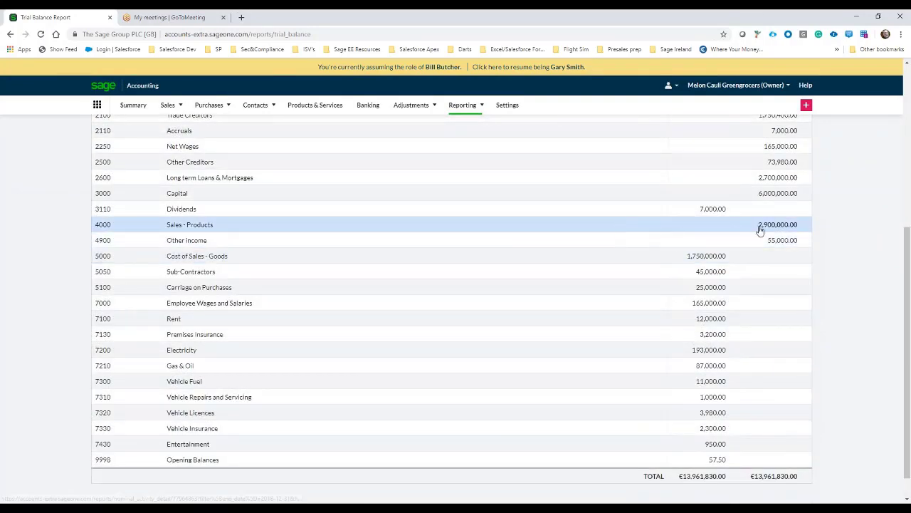
pyautogui.scroll(-1, 698, 244)
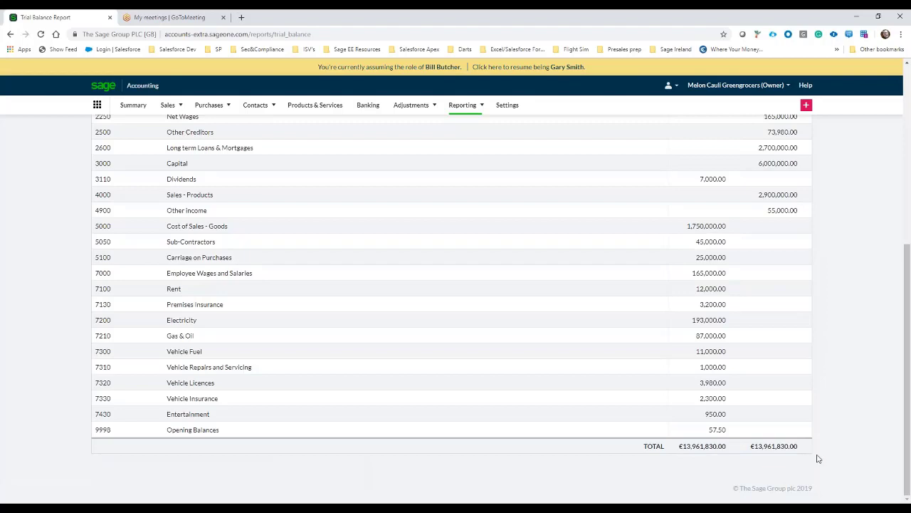
pyautogui.scroll(5, 812, 459)
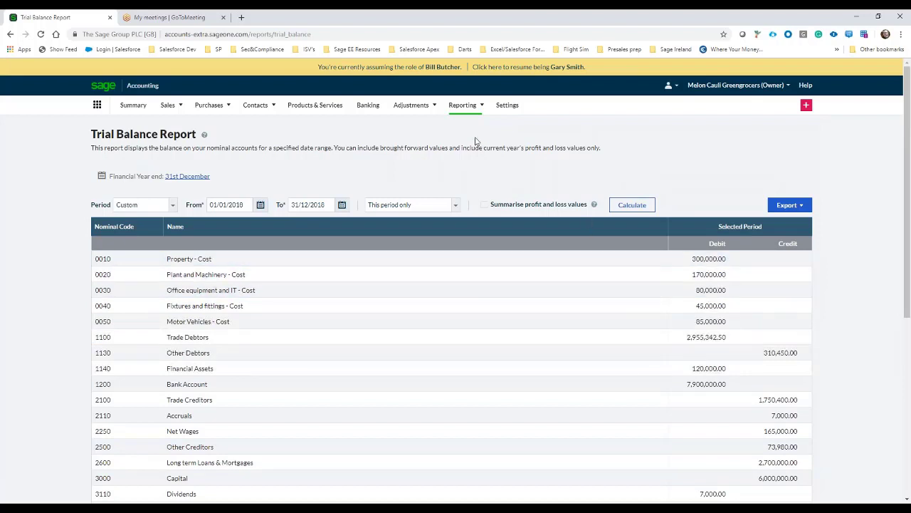
# - Open the Journals list and review the YE final journal's ledger lines
pyautogui.click(417, 109)
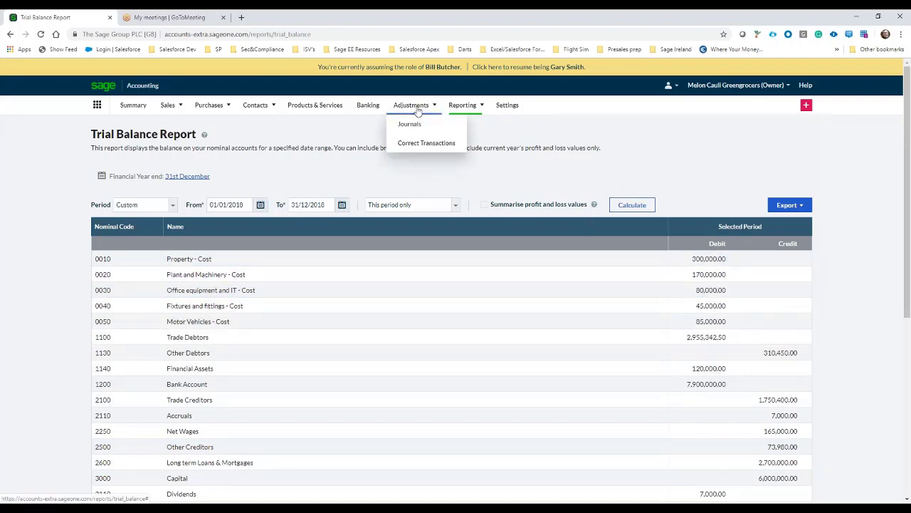
pyautogui.click(416, 125)
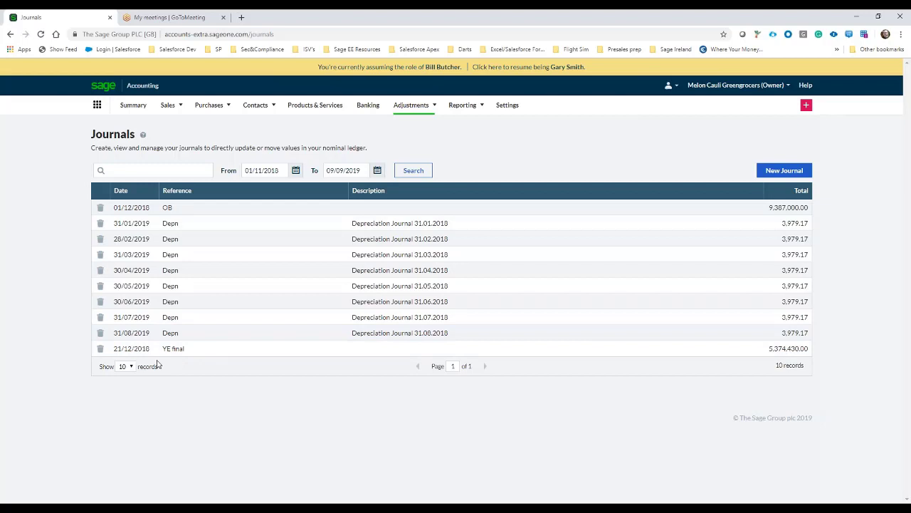
pyautogui.click(310, 352)
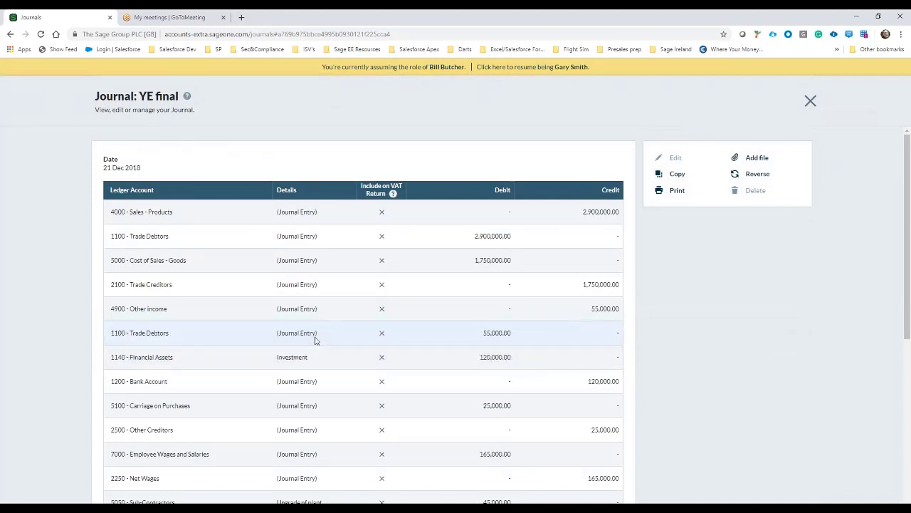
pyautogui.scroll(-3, 458, 269)
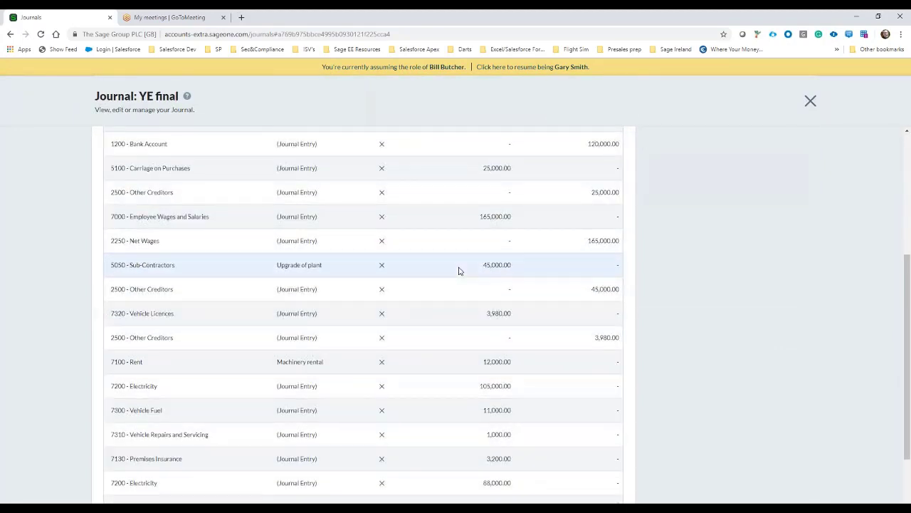
pyautogui.scroll(-2, 459, 269)
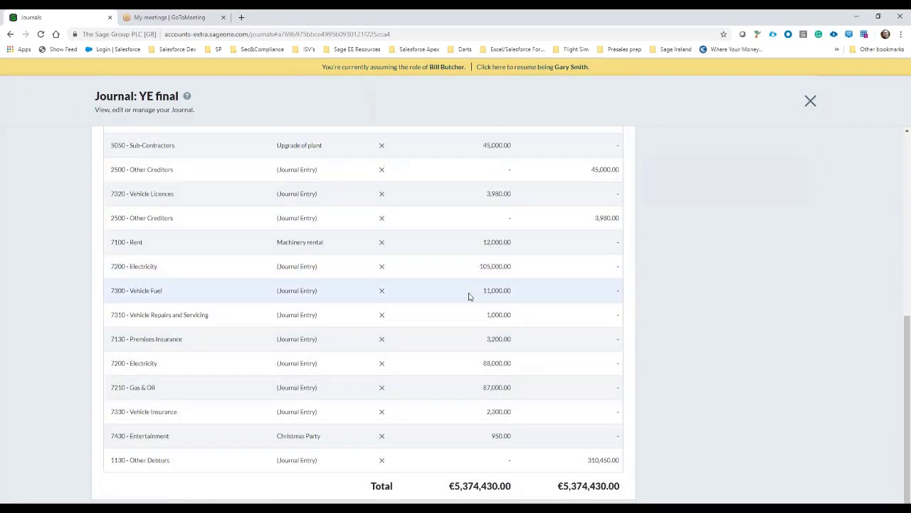
pyautogui.scroll(4, 469, 296)
pyautogui.scroll(1, 469, 296)
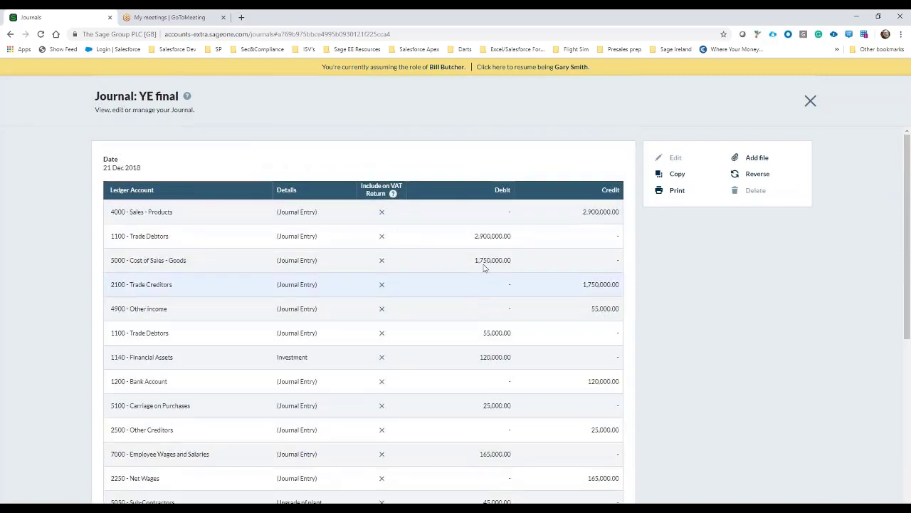
# - Go back two pages to the trial balance, then forward again to the Journals list
pyautogui.click(11, 35)
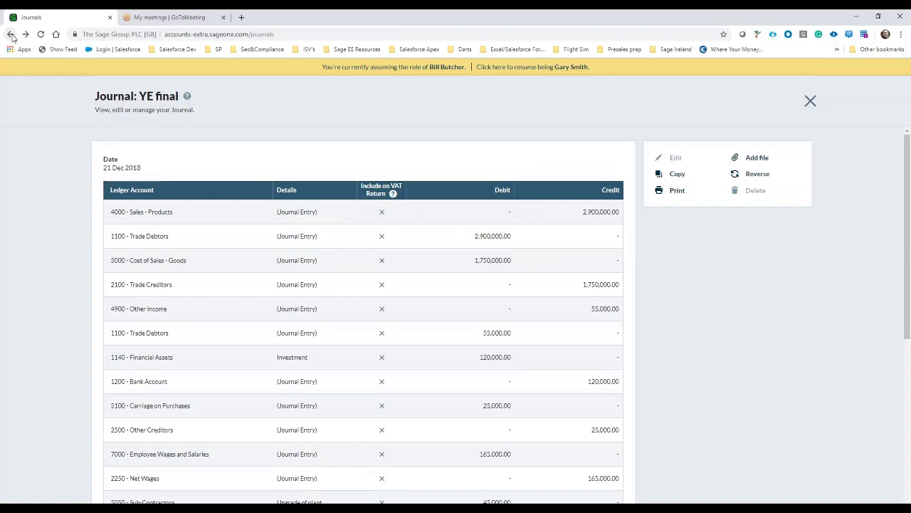
pyautogui.click(10, 35)
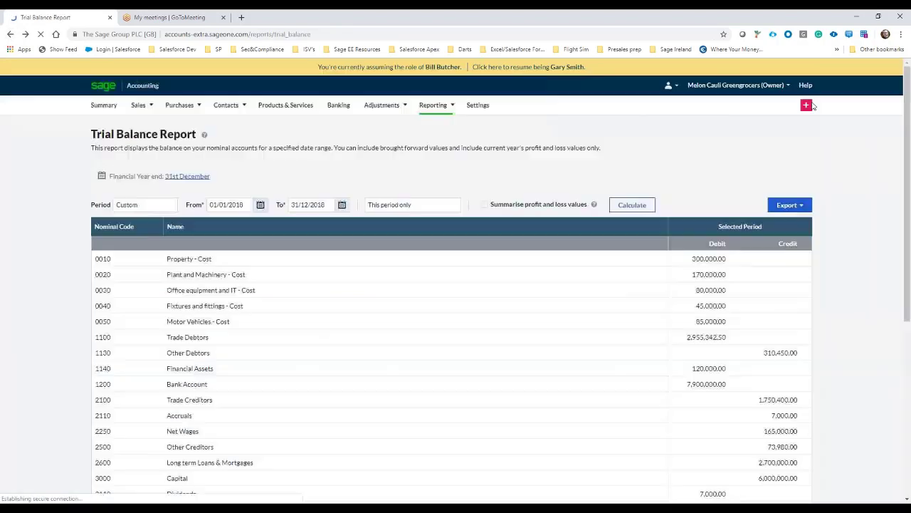
pyautogui.moveTo(814, 106)
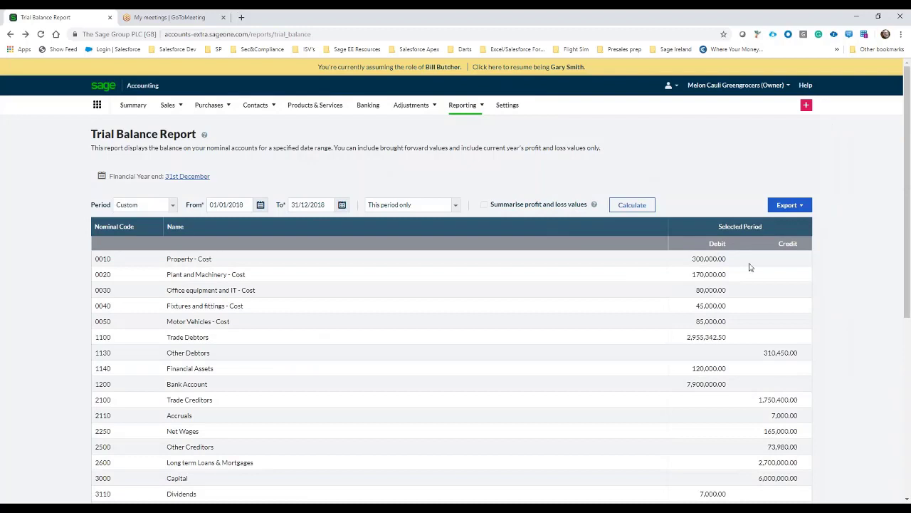
pyautogui.hotkey('alt', 'Right')
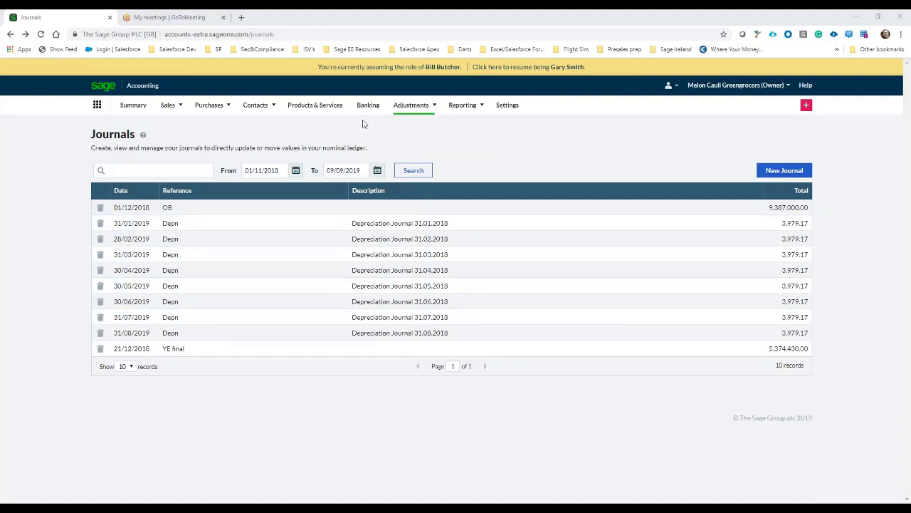
# - Return to accountant view and open Melon Cauli Greengrocers' Final Accounts page
pyautogui.click(552, 69)
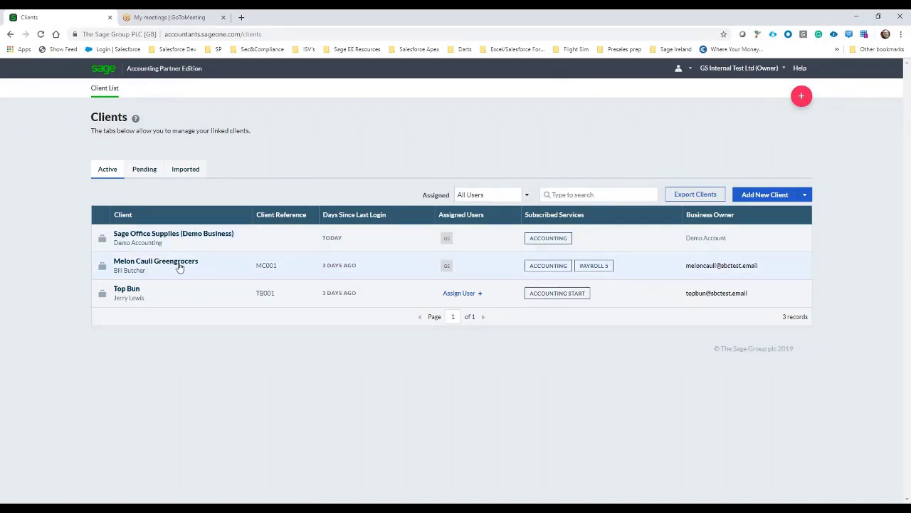
pyautogui.click(179, 266)
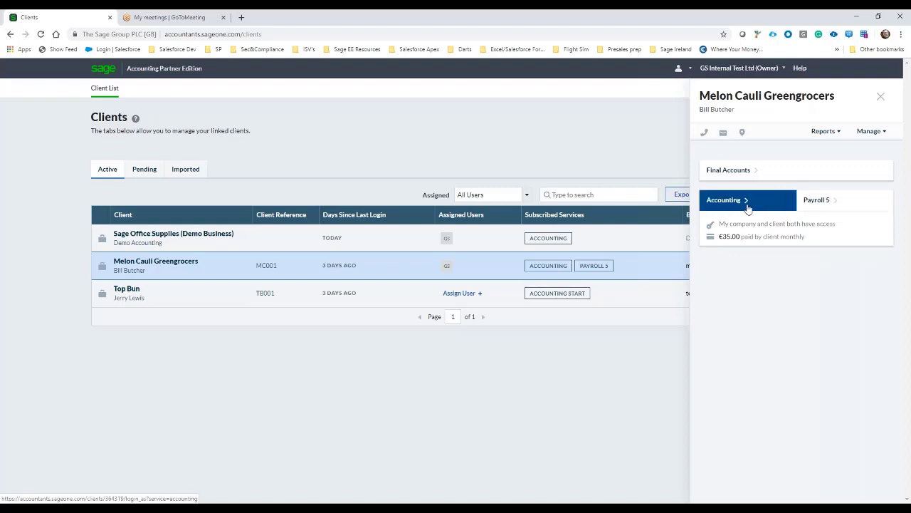
pyautogui.click(726, 174)
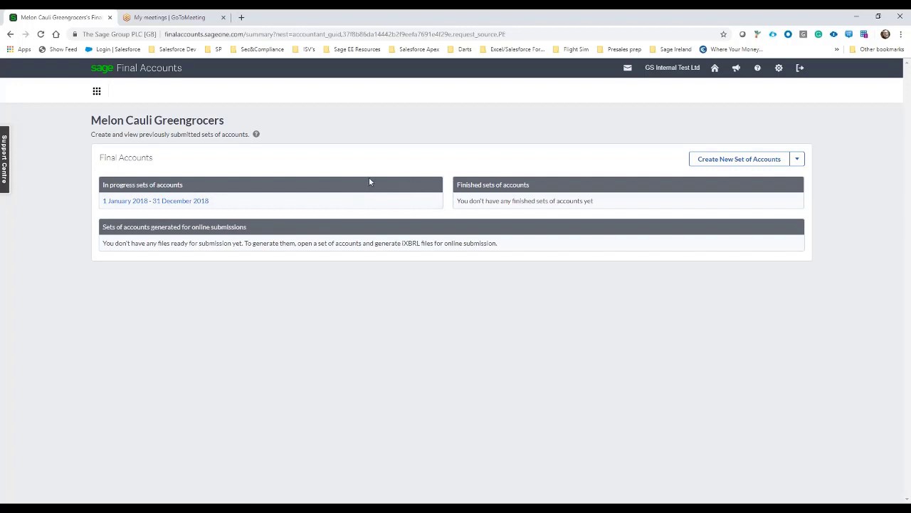
# - Start a new set of accounts with period start 01/01/2018
pyautogui.click(755, 160)
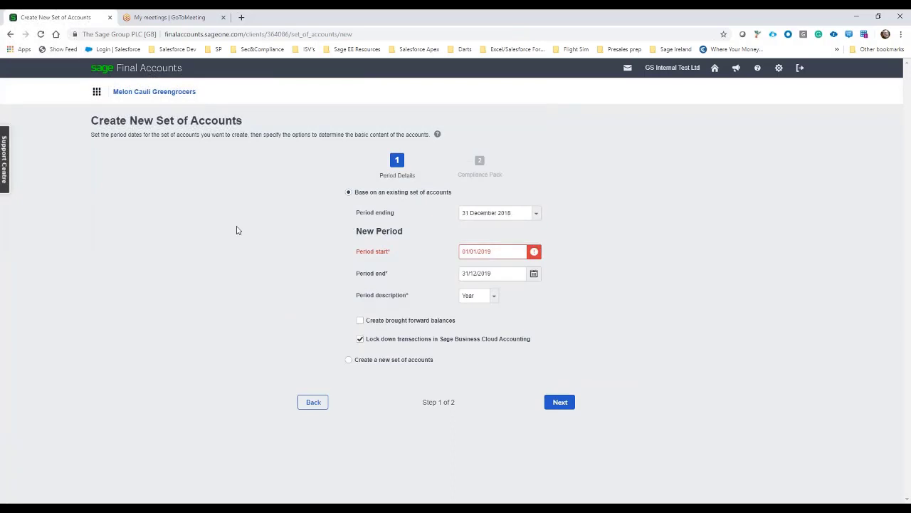
pyautogui.moveTo(367, 257)
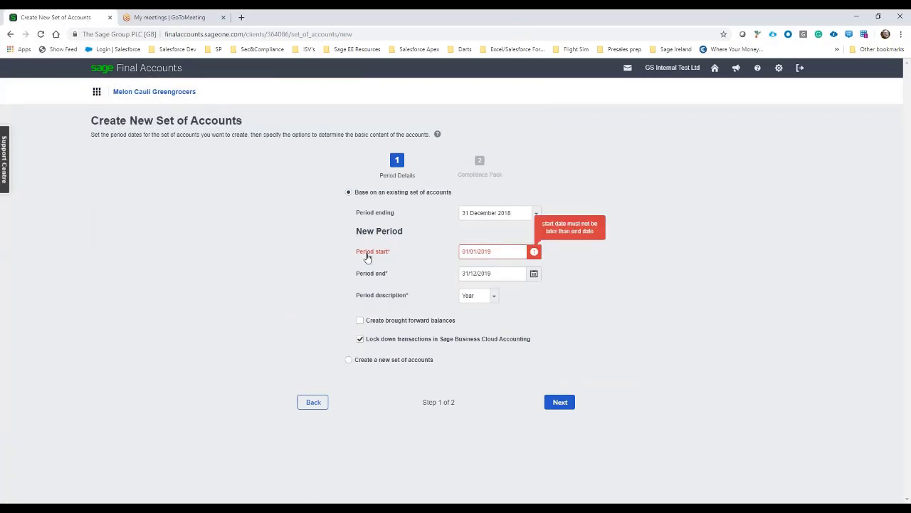
pyautogui.click(495, 252)
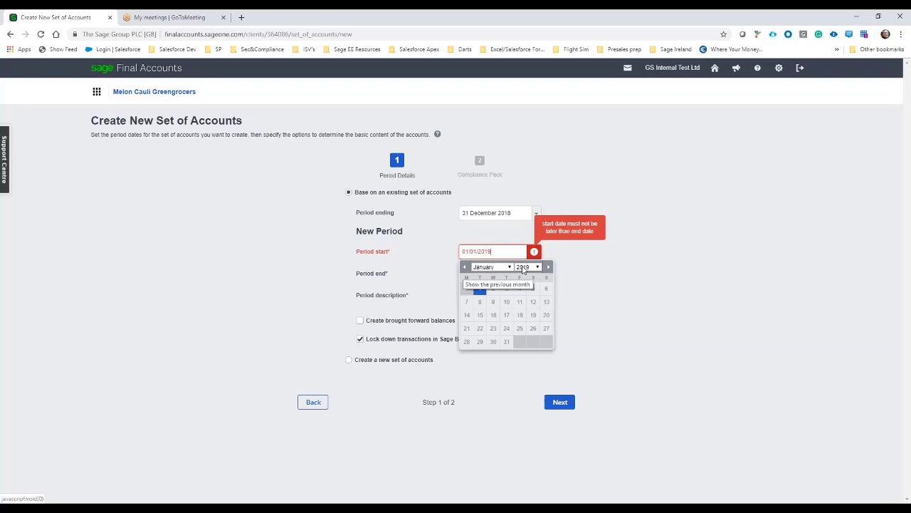
pyautogui.click(524, 266)
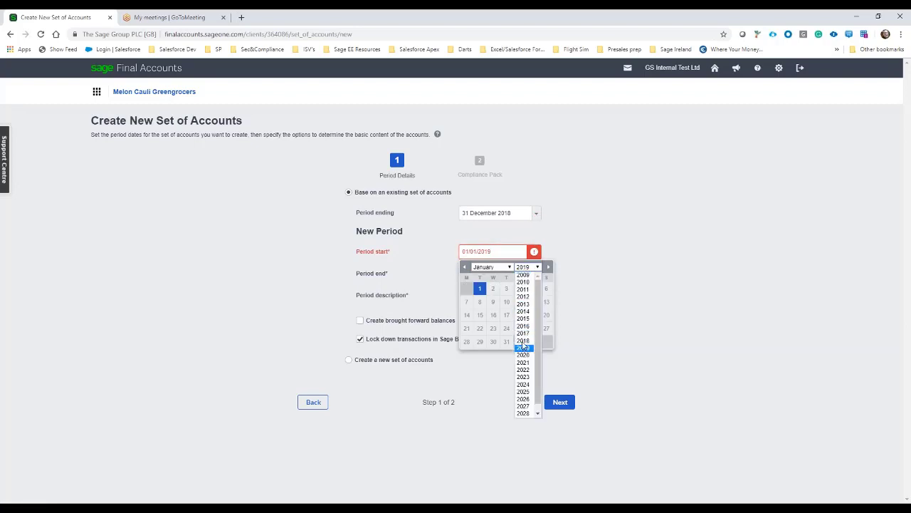
pyautogui.click(523, 340)
pyautogui.click(467, 290)
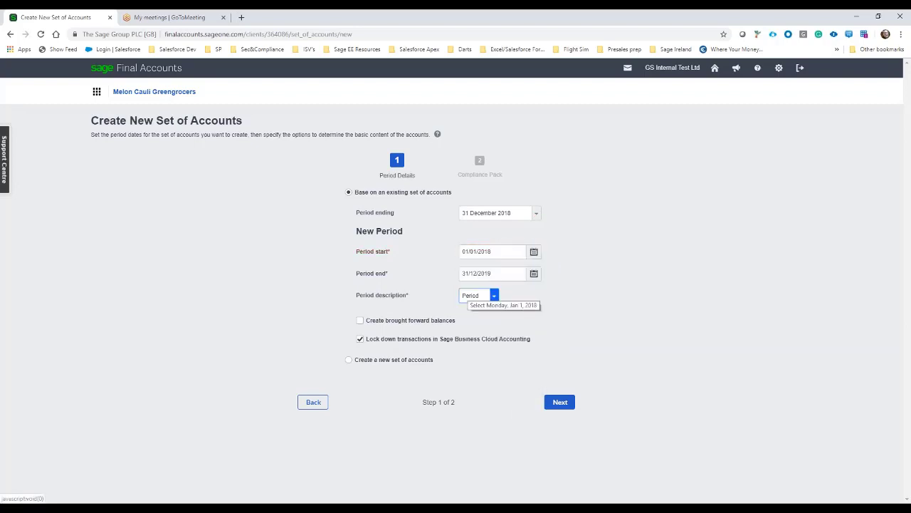
# - Set period end to 31/12/2018 and keep Year as the period description
pyautogui.click(534, 273)
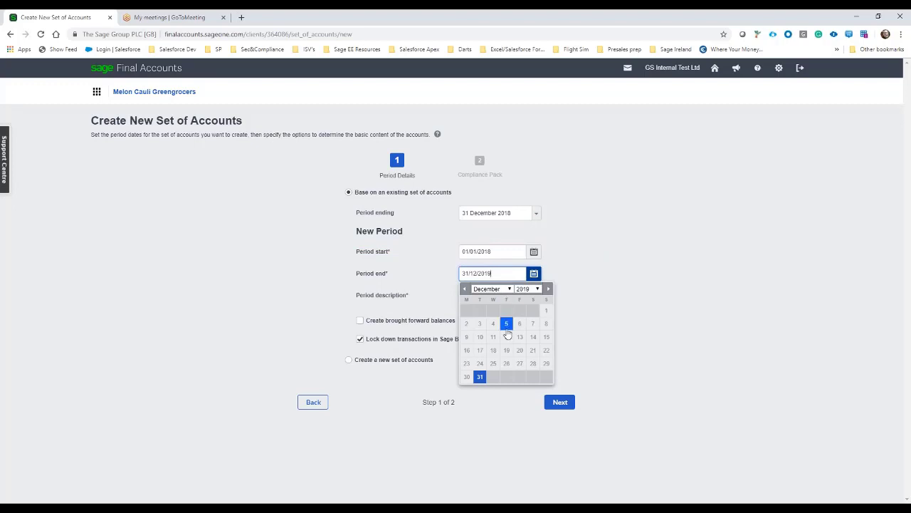
pyautogui.click(480, 376)
pyautogui.click(530, 289)
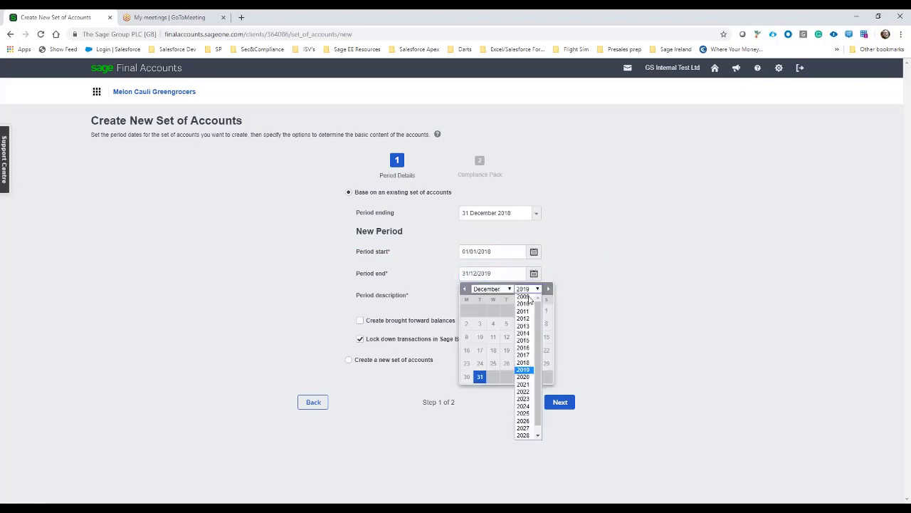
pyautogui.click(523, 363)
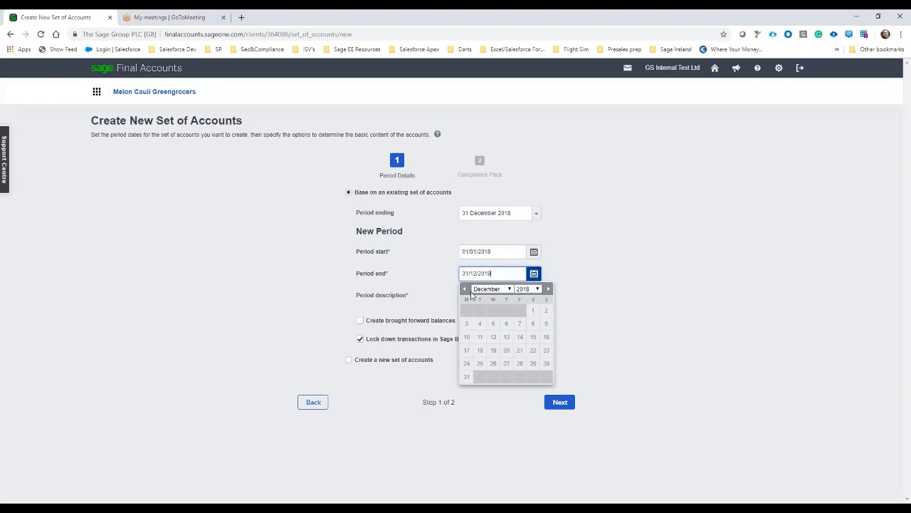
pyautogui.click(467, 378)
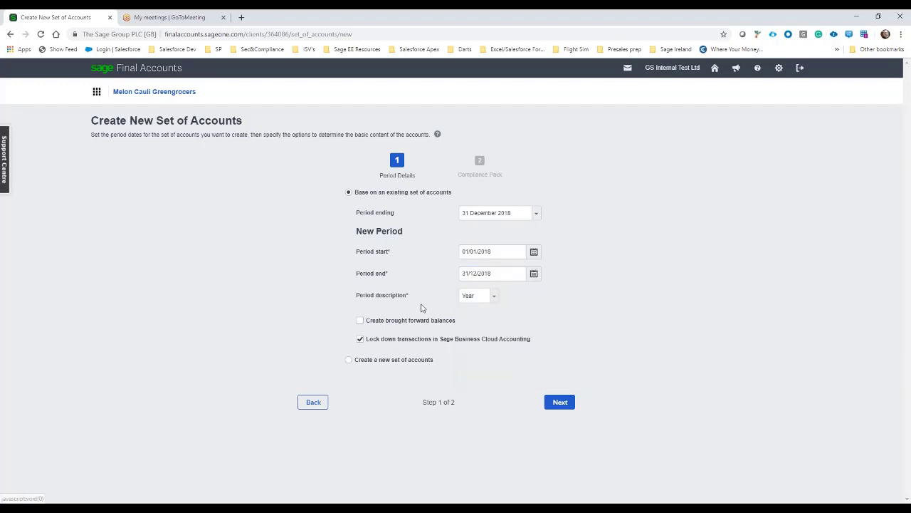
pyautogui.click(493, 296)
pyautogui.click(515, 301)
# - Choose 'Create a new set of accounts' to show the 2018 current and 2017 comparative periods
pyautogui.click(349, 360)
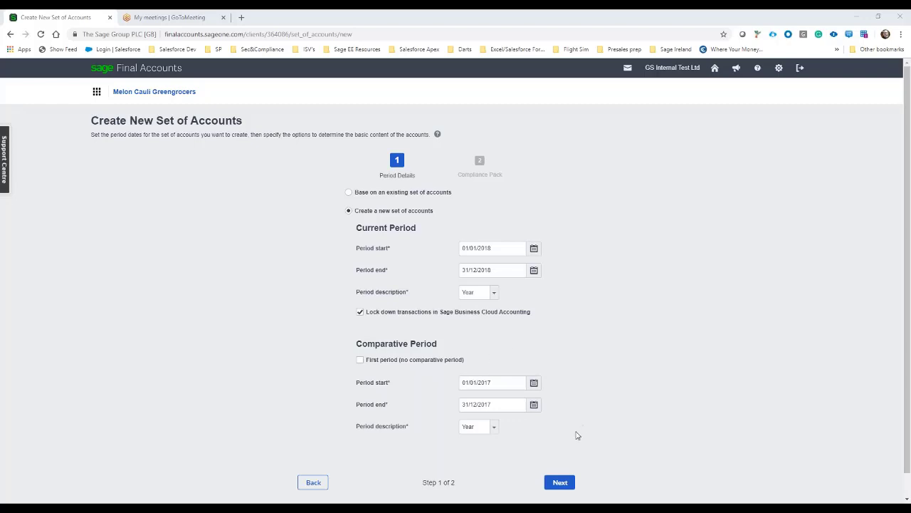
# - On the compliance step, choose Small entity (FRS 102 Section 1A) reporting and save
pyautogui.click(560, 482)
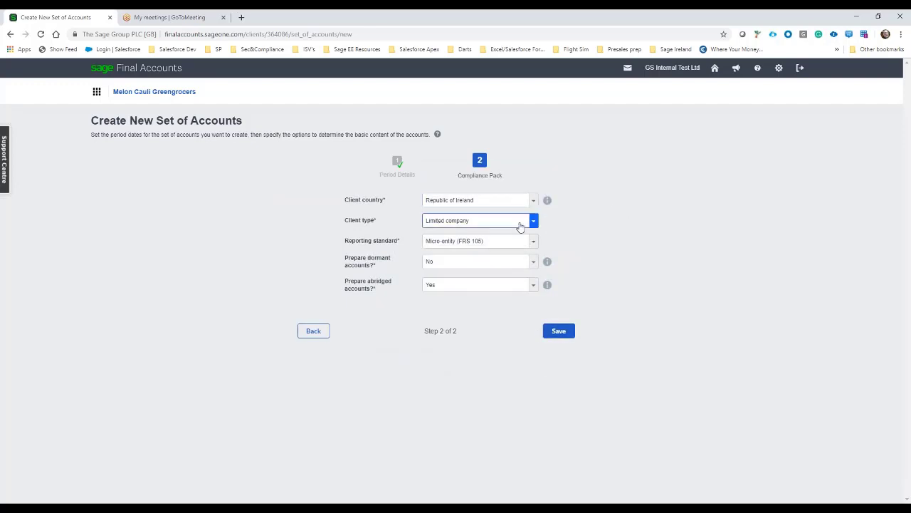
pyautogui.click(510, 245)
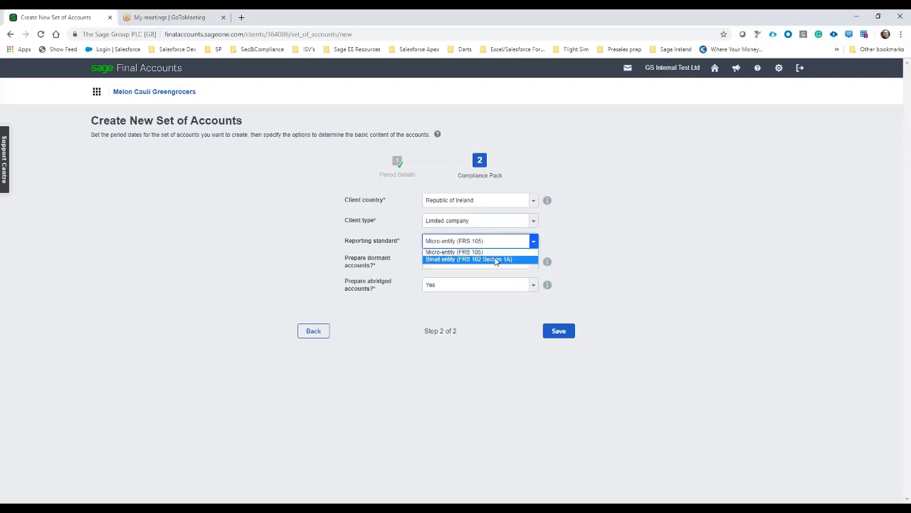
pyautogui.click(496, 261)
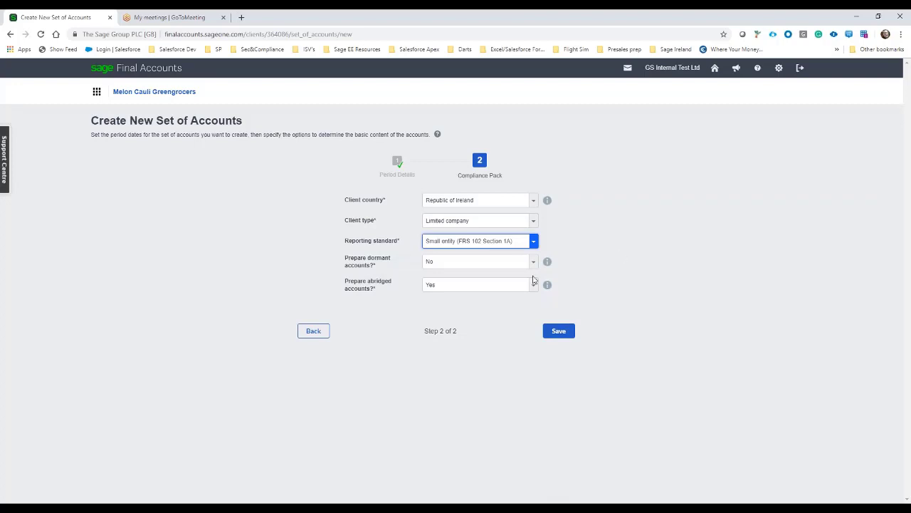
pyautogui.click(552, 335)
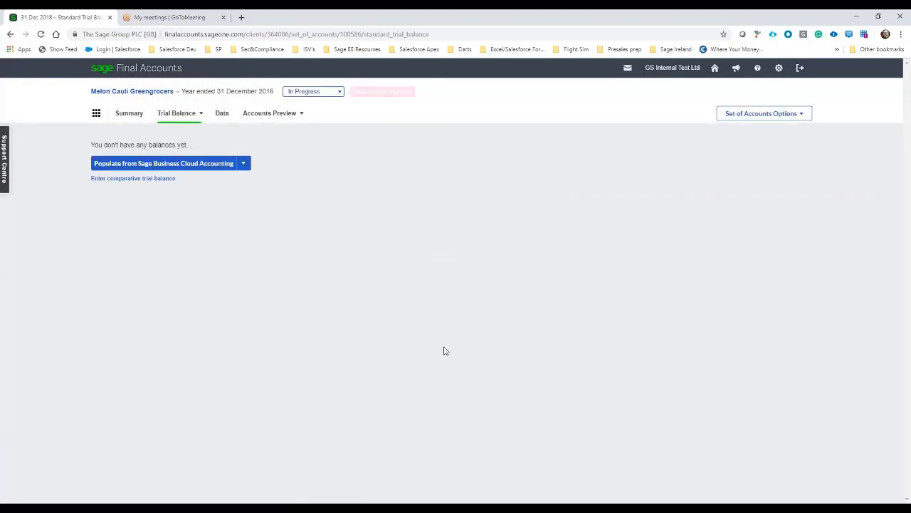
# - Populate the trial balance from Sage Business Cloud Accounting, leaving nominal accounts 93% mapped
pyautogui.click(197, 165)
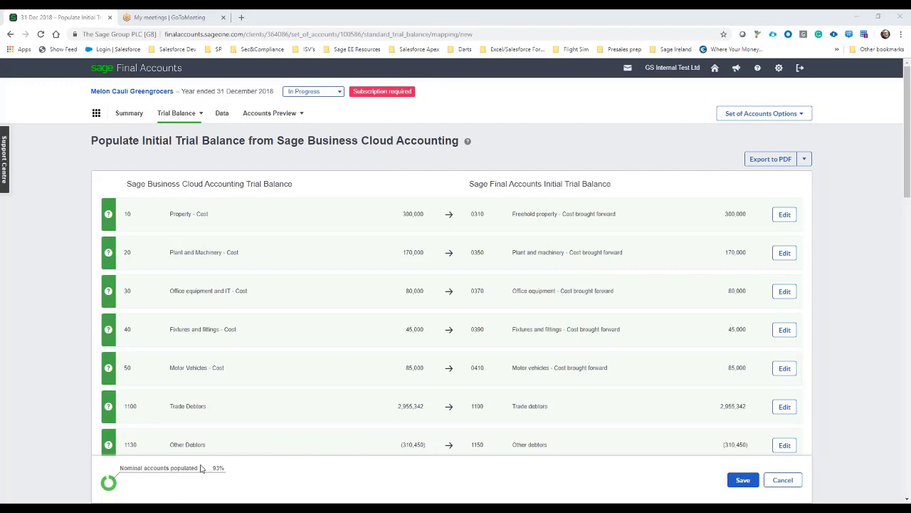
# - Map row 2600 Long term Loans & Mortgages (2,700,000) to nominal 2500 Bank loans
pyautogui.scroll(-6, 382, 366)
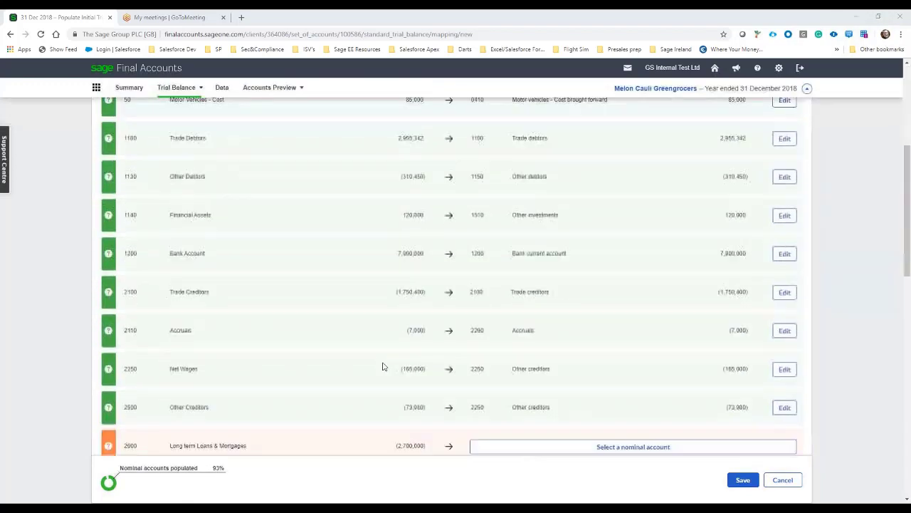
pyautogui.scroll(-2, 382, 366)
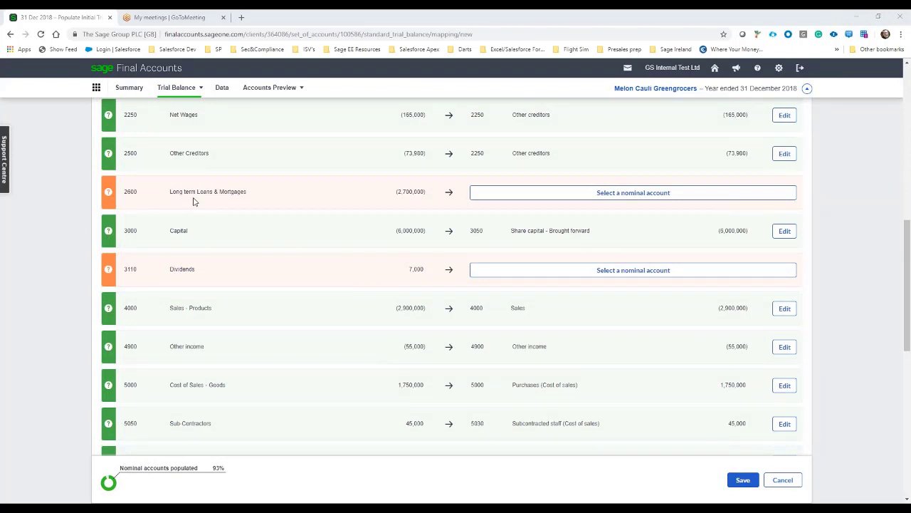
pyautogui.click(546, 202)
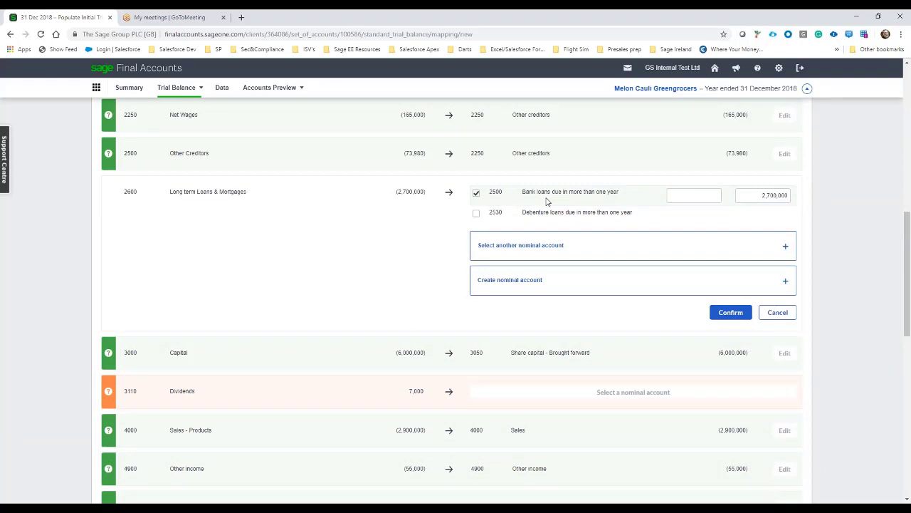
pyautogui.click(755, 200)
pyautogui.click(731, 312)
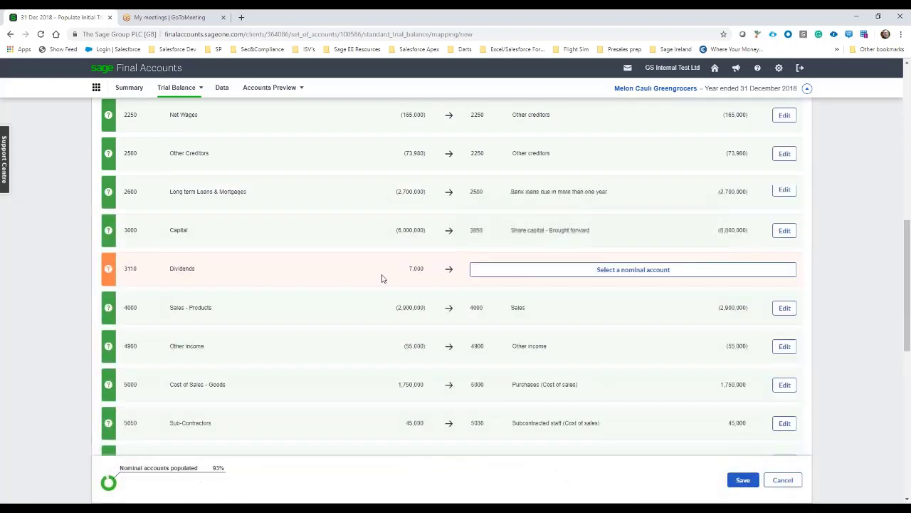
# - Map 3110 Dividends to 3112 Dividends paid (1,000) and 3113 Dividends payable (6,000)
pyautogui.click(570, 271)
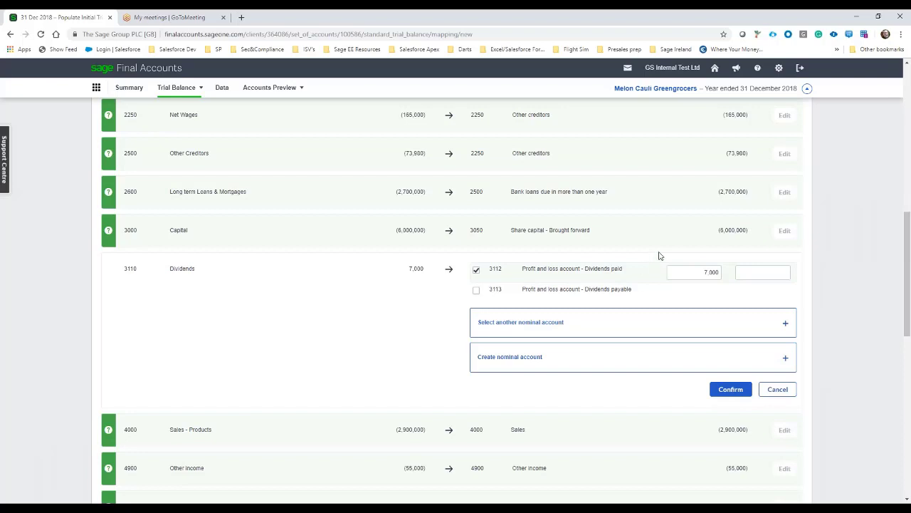
pyautogui.click(476, 292)
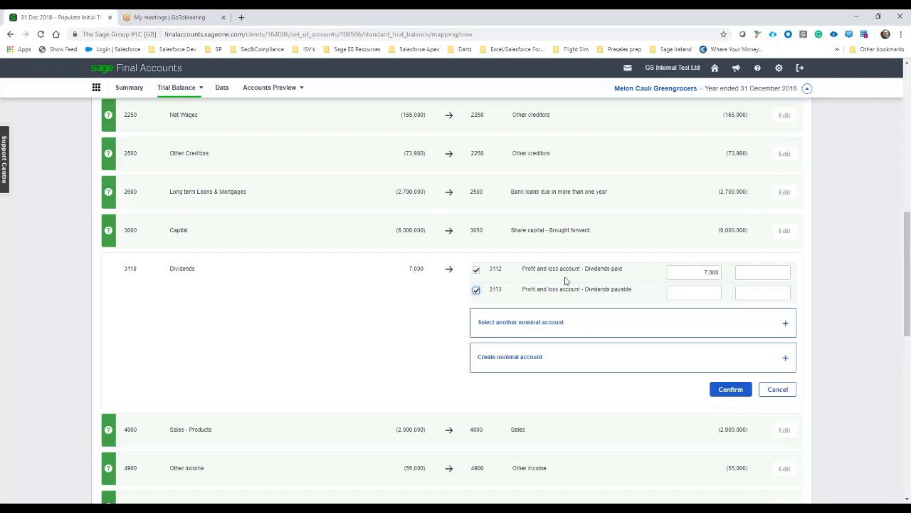
pyautogui.click(689, 272)
pyautogui.press('BackSpace')
pyautogui.press('Tab')
pyautogui.press('Tab')
pyautogui.press('Tab')
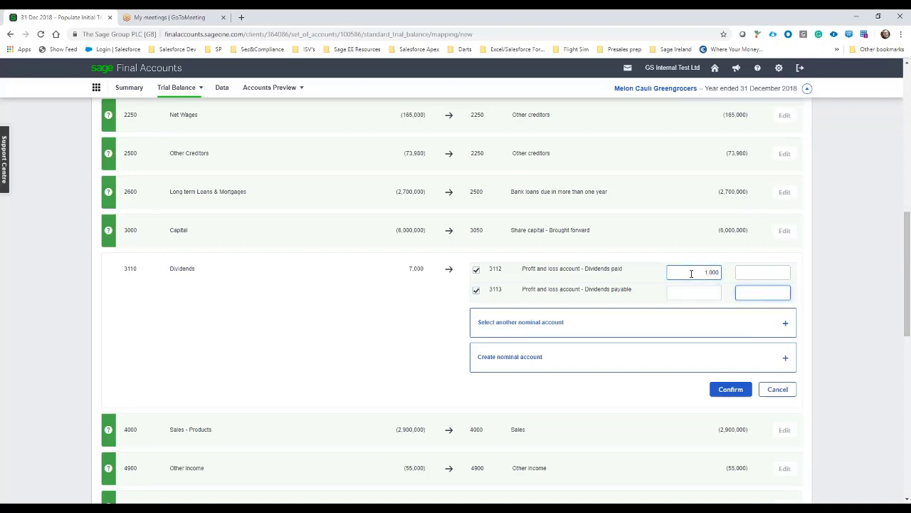
pyautogui.click(697, 293)
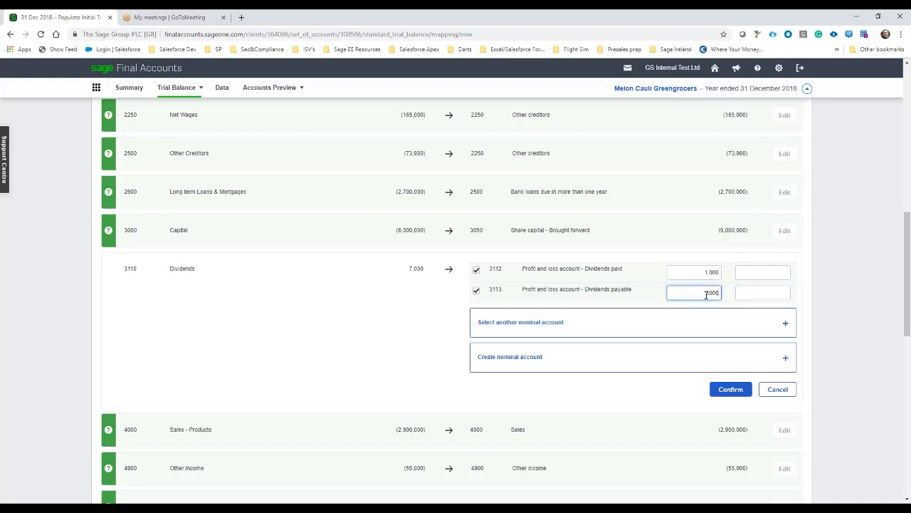
pyautogui.click(732, 388)
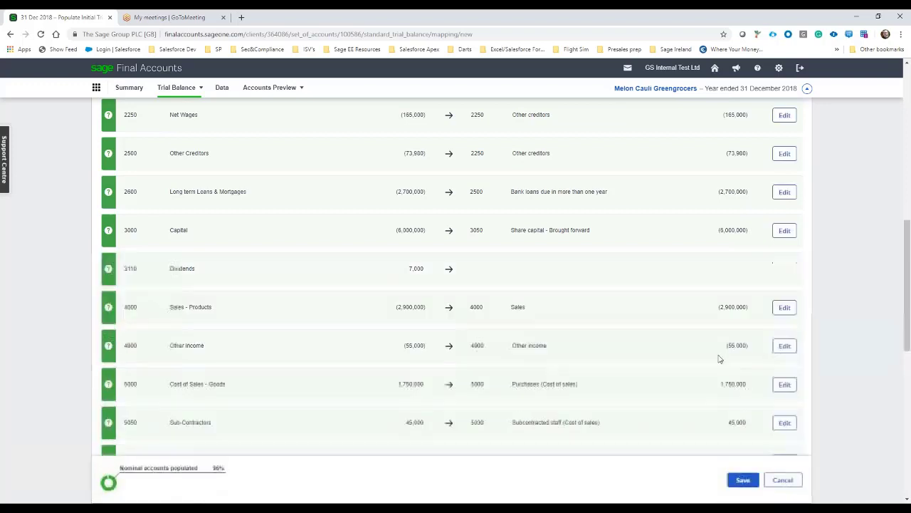
# - Recheck the Plant and Machinery - Cost mapping unchanged, then save the 100% mapped trial balance
pyautogui.scroll(-8, 688, 333)
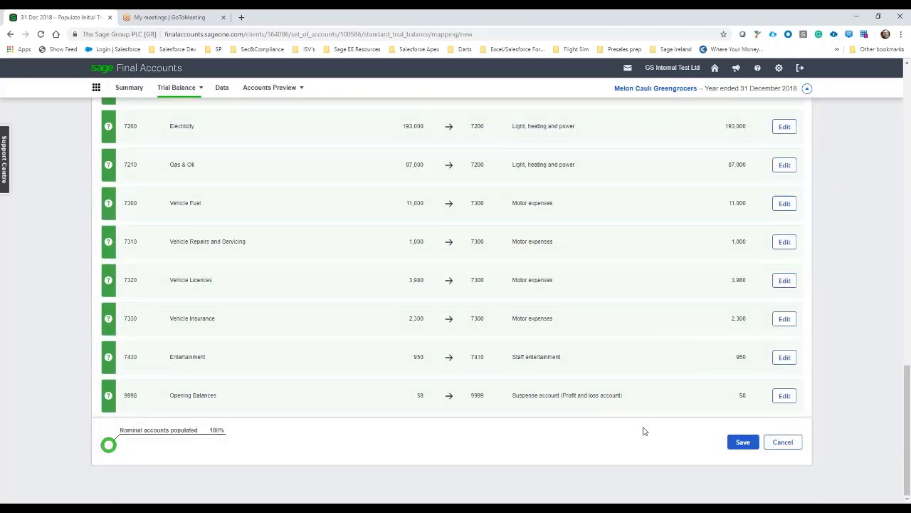
pyautogui.scroll(15, 686, 388)
pyautogui.scroll(5, 687, 384)
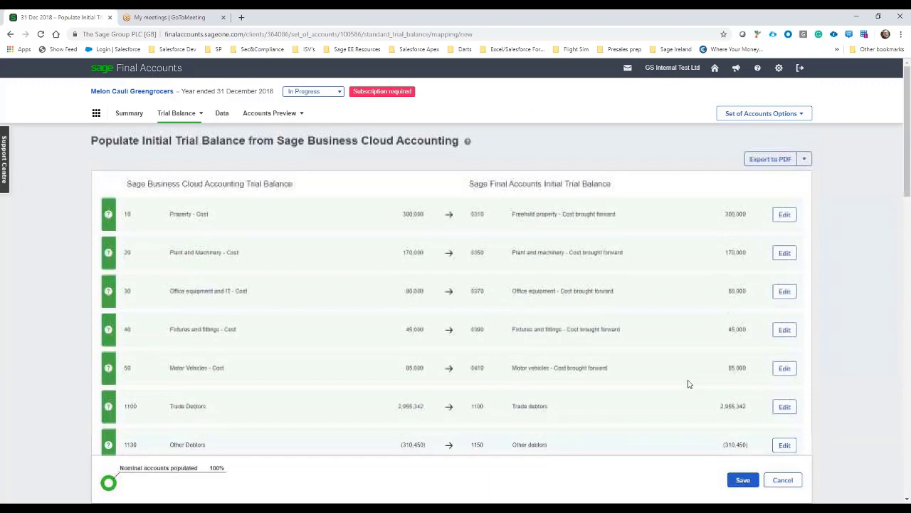
pyautogui.scroll(-3, 452, 258)
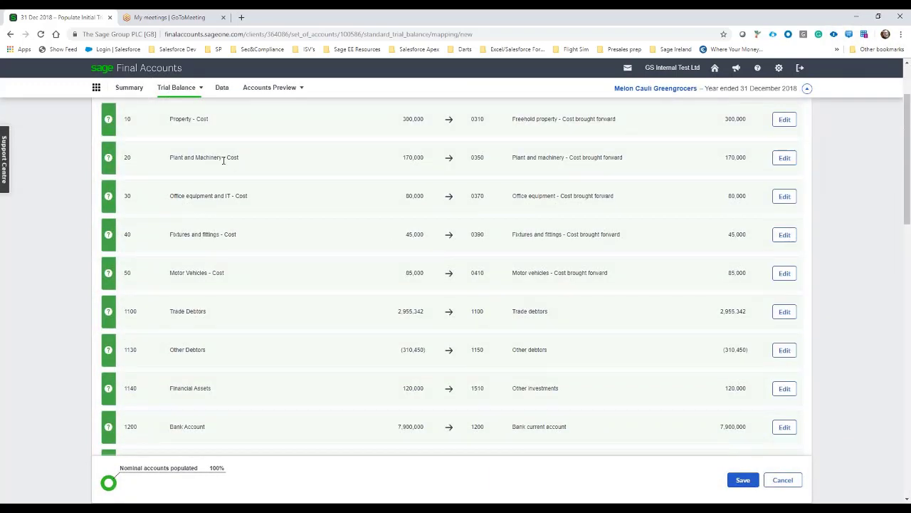
pyautogui.click(785, 157)
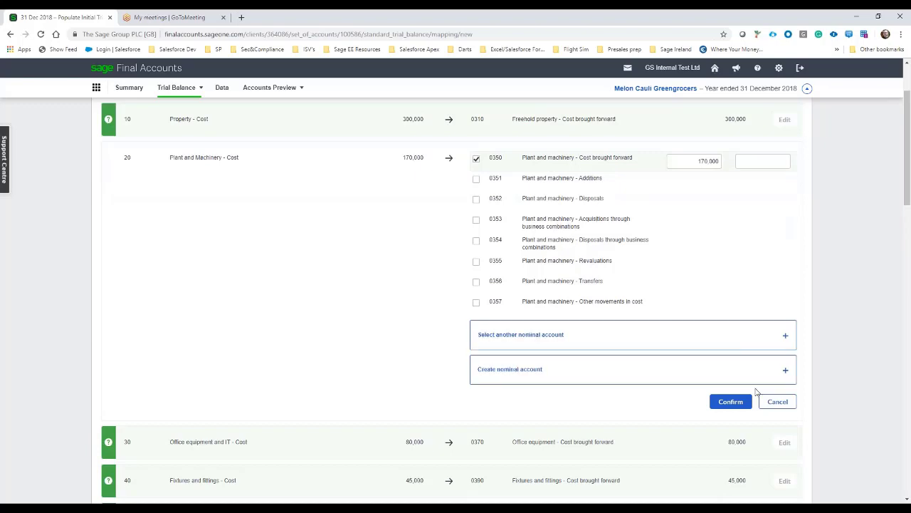
pyautogui.click(777, 401)
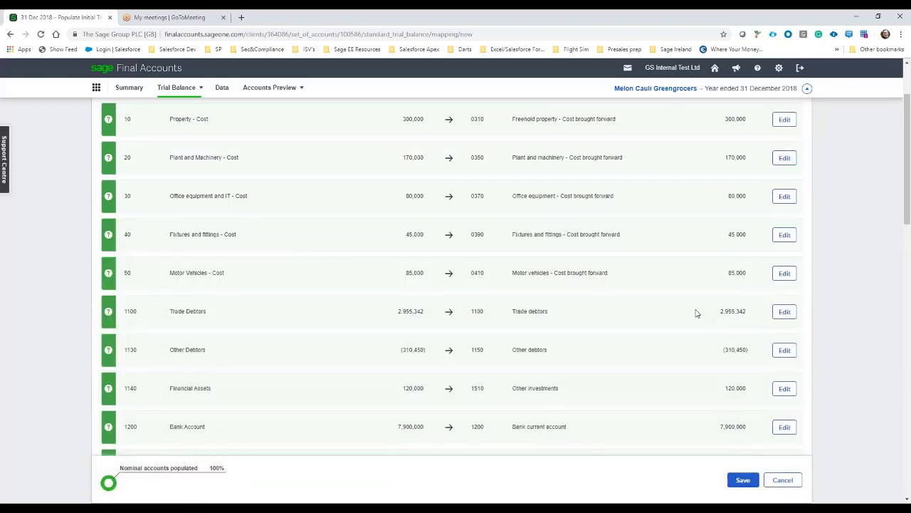
pyautogui.scroll(-15, 697, 314)
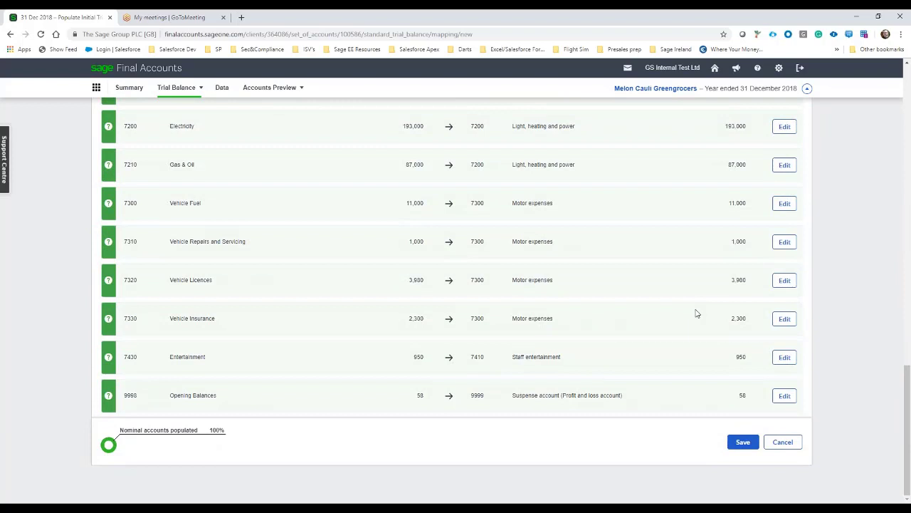
pyautogui.click(745, 440)
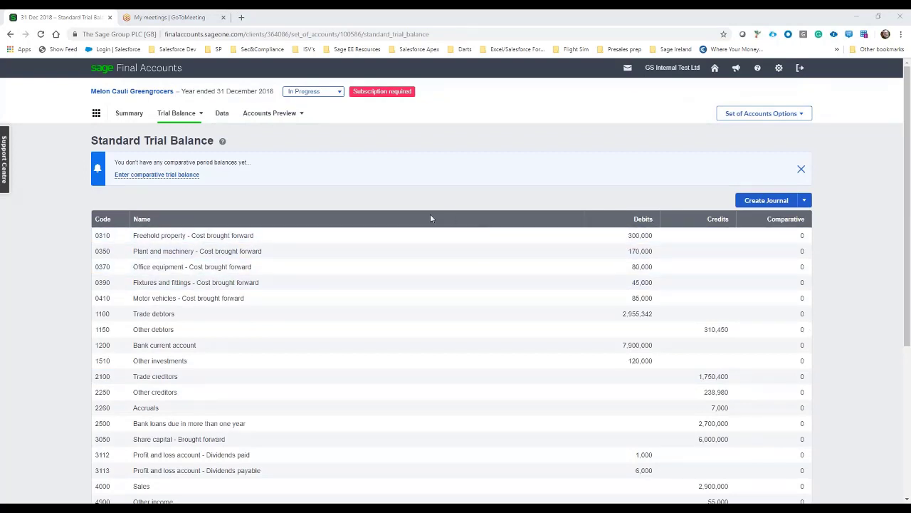
# - Check the Standard Trial Balance totals: 13,961,830 balanced, with a 655,512 profit
pyautogui.scroll(-3, 430, 214)
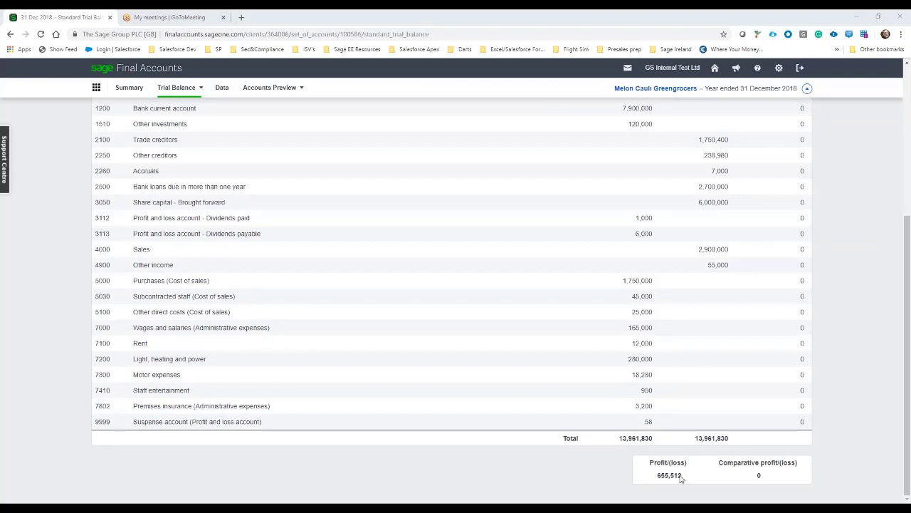
pyautogui.scroll(4, 571, 437)
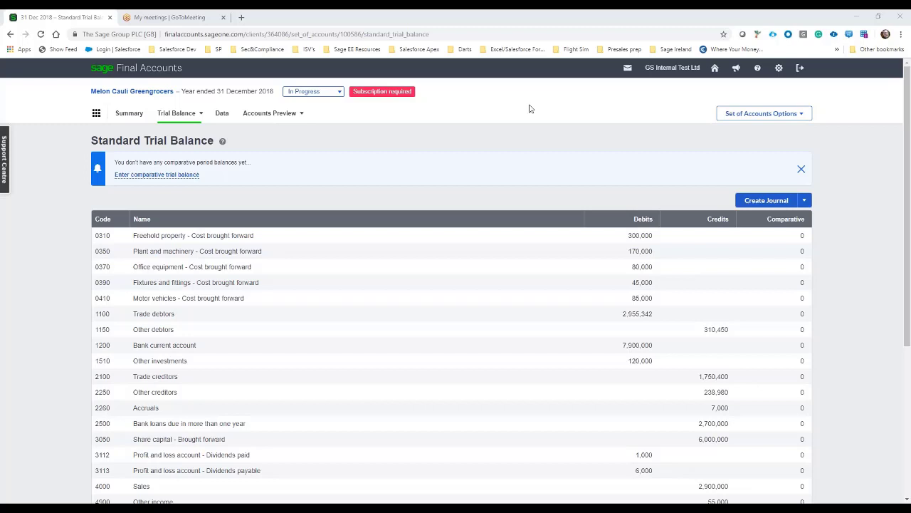
pyautogui.moveTo(271, 120)
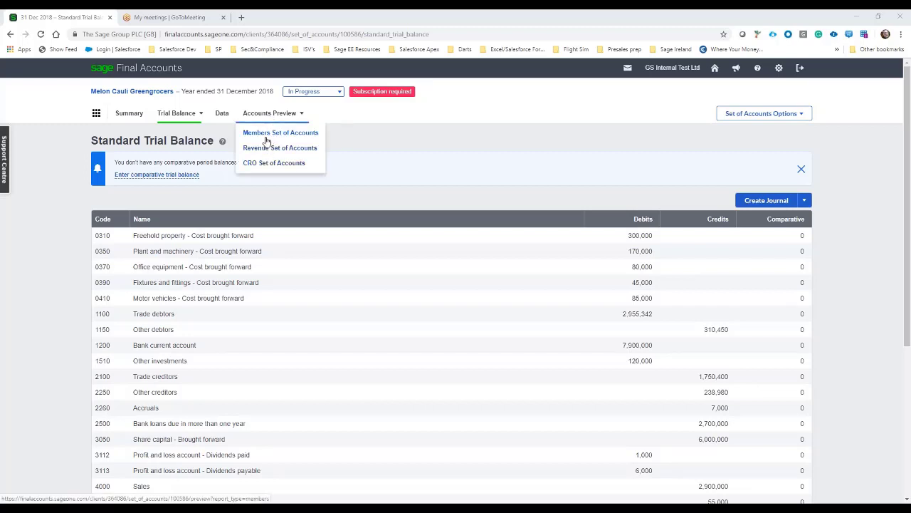
# - Choose Members Set of Accounts to show its 31 December 2018 cover page
pyautogui.click(256, 135)
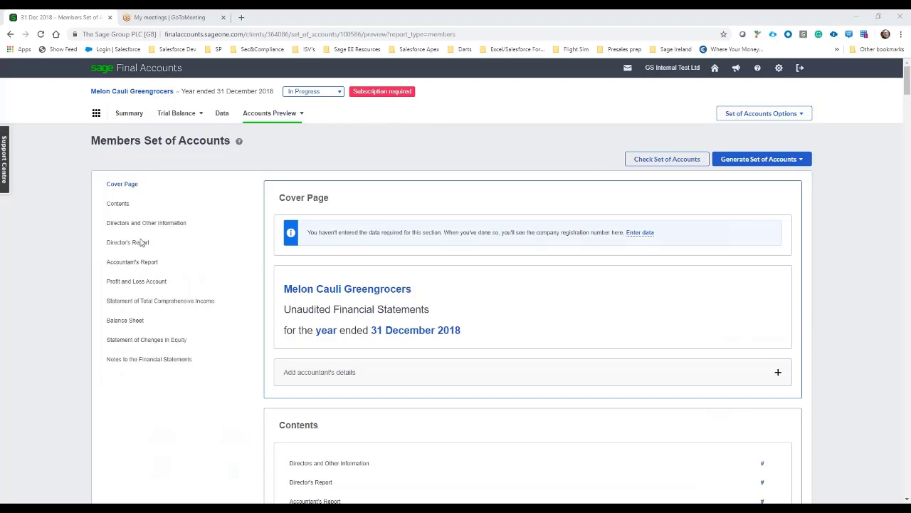
# - Review the Members preview's Profit and Loss Account and Statement of Changes in Equity
pyautogui.click(142, 282)
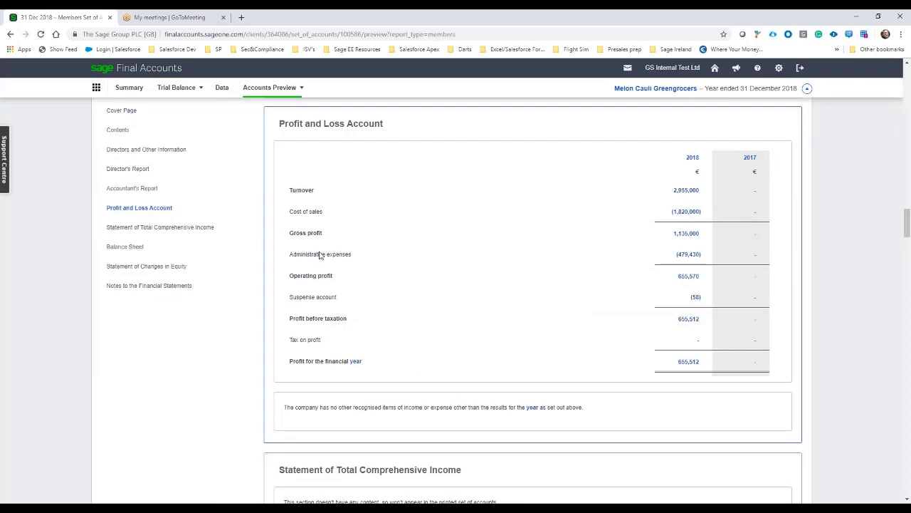
pyautogui.click(145, 266)
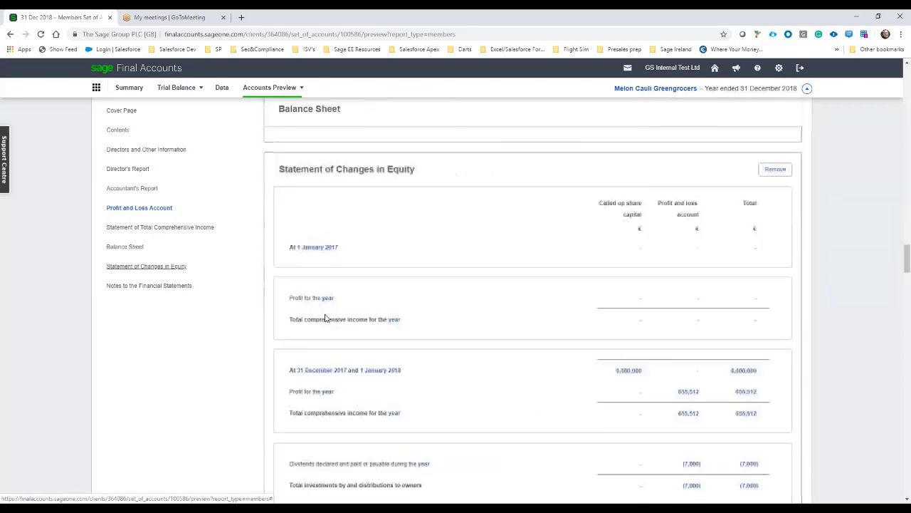
pyautogui.scroll(-2, 556, 334)
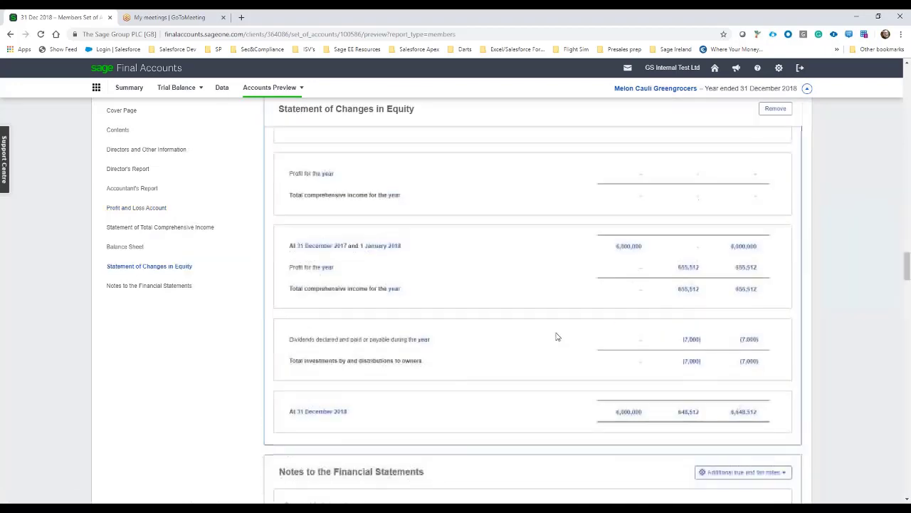
pyautogui.scroll(2, 258, 316)
# - Review the Notes to the Financial Statements, return to the top, and reopen the Accounts Preview list
pyautogui.click(185, 289)
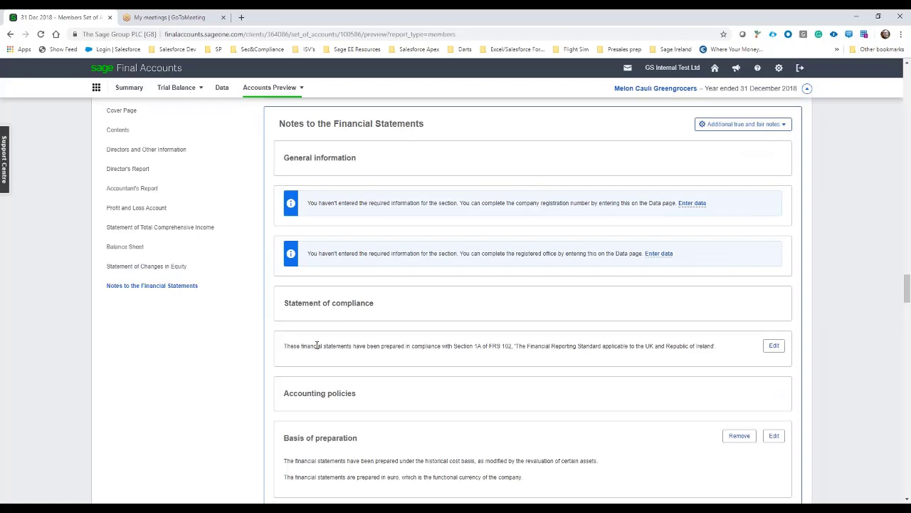
pyautogui.scroll(-8, 318, 345)
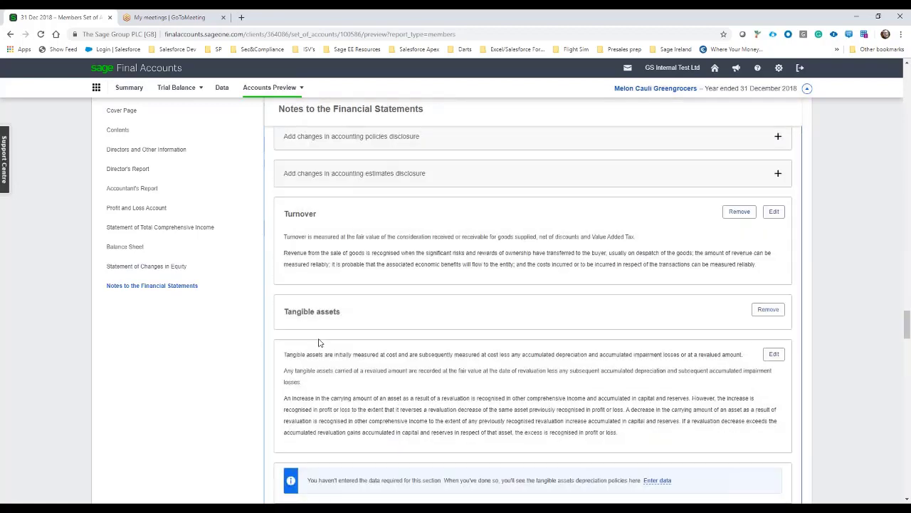
pyautogui.scroll(4, 320, 348)
pyautogui.scroll(20, 320, 348)
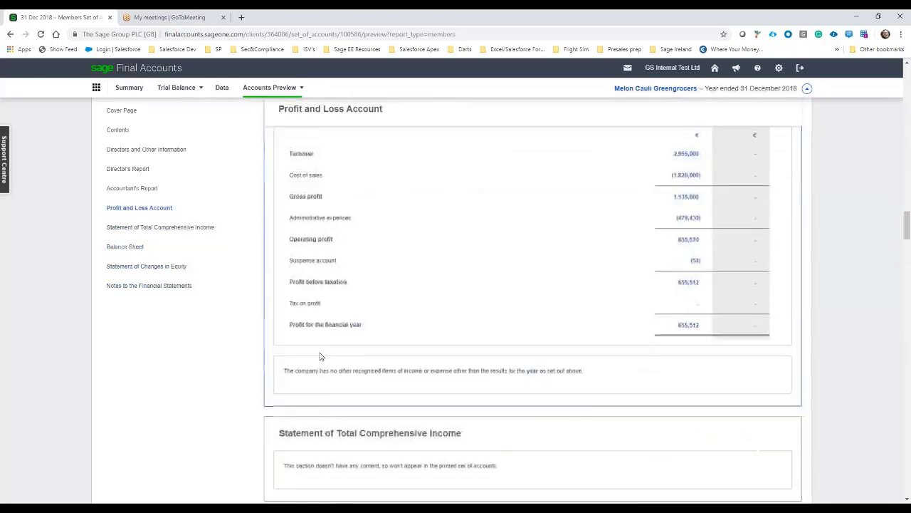
pyautogui.scroll(15, 320, 356)
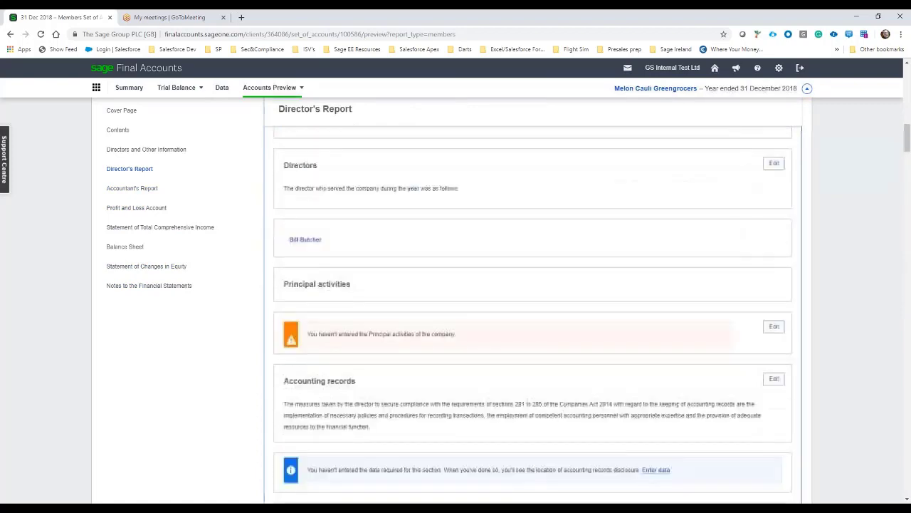
pyautogui.scroll(12, 484, 352)
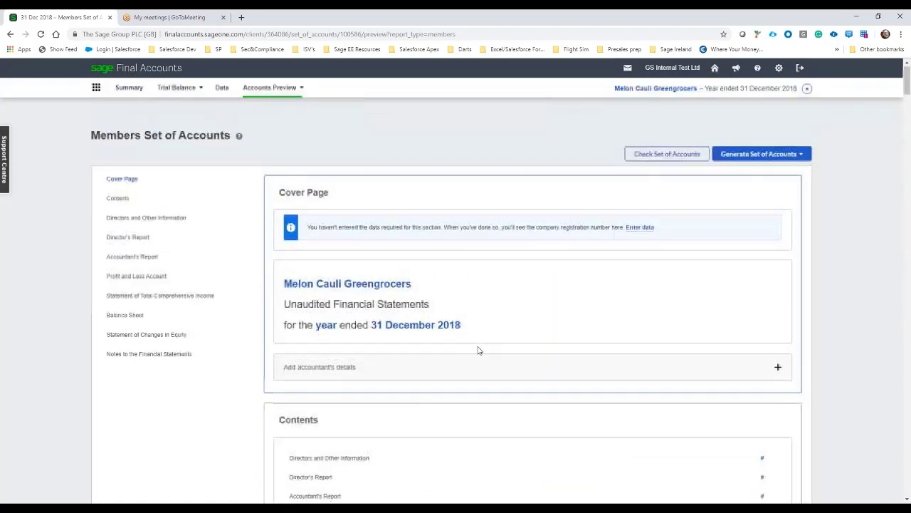
pyautogui.click(288, 118)
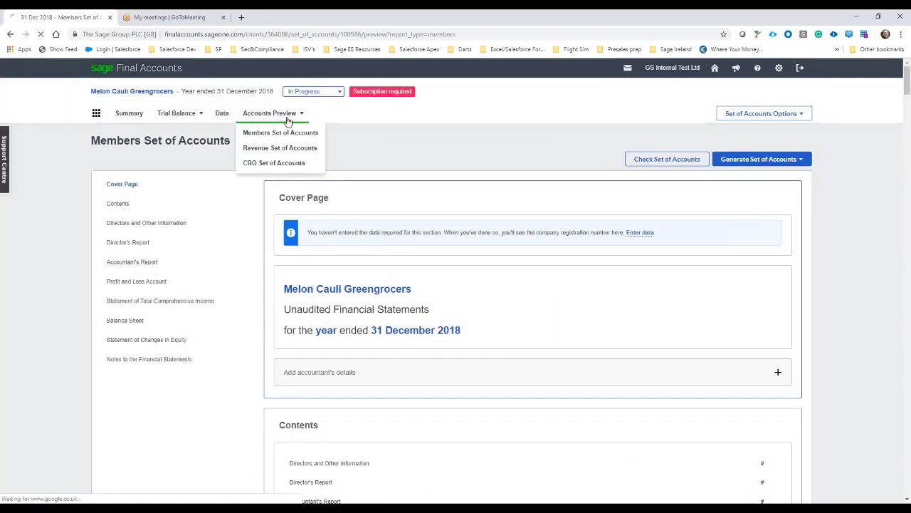